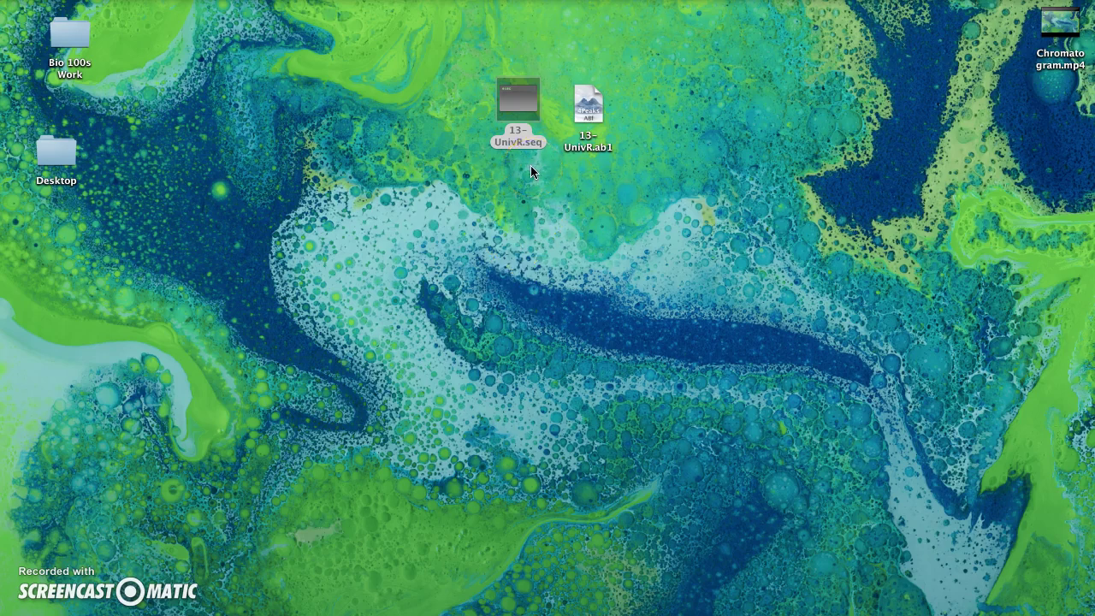
Open 13-UnivR.seq in Word to view the >13-UnivR_E08.ab1 header and its raw, N-rich sequence
double_click(522, 117)
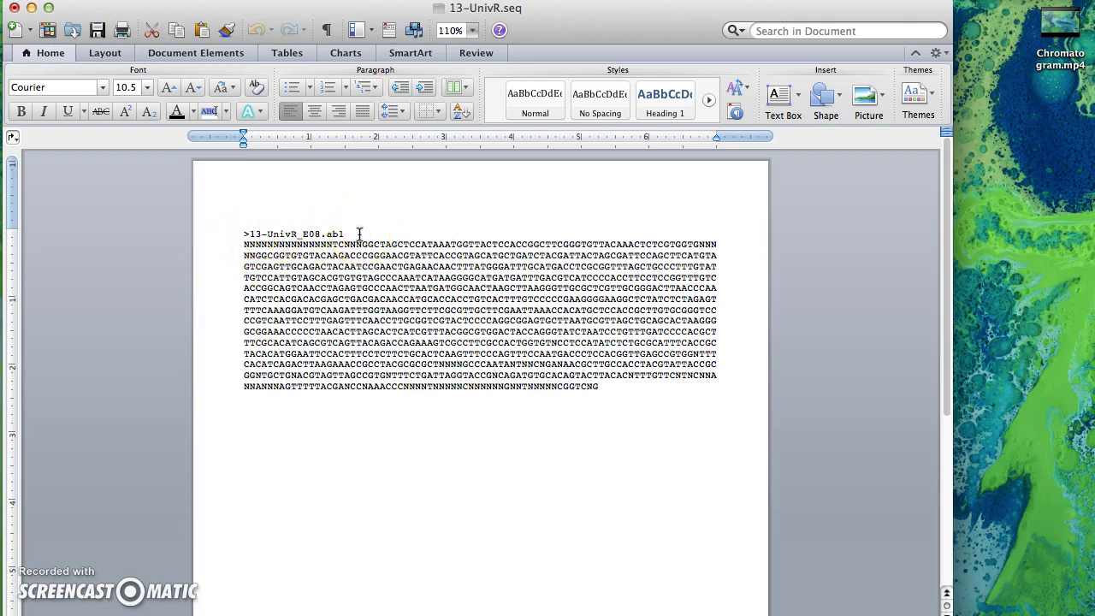
left_click(359, 234)
left_click(662, 436)
Delete the N-filled opening lines so the sequence now starts at GGTGTGTACAAG
left_click(244, 247)
left_click_drag(245, 247, 374, 254)
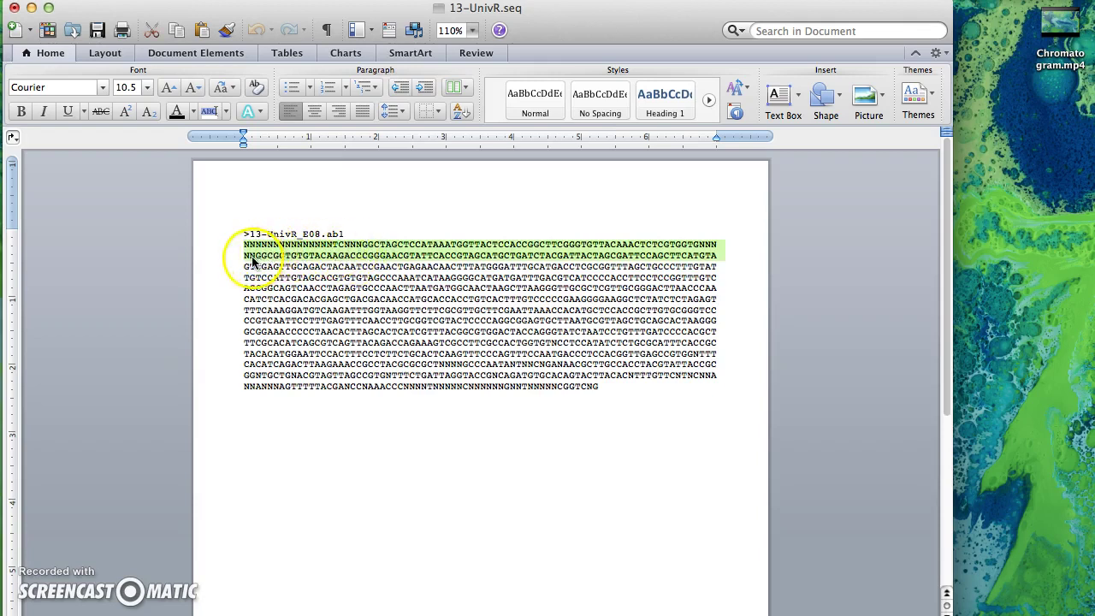
left_click_drag(246, 254, 333, 257)
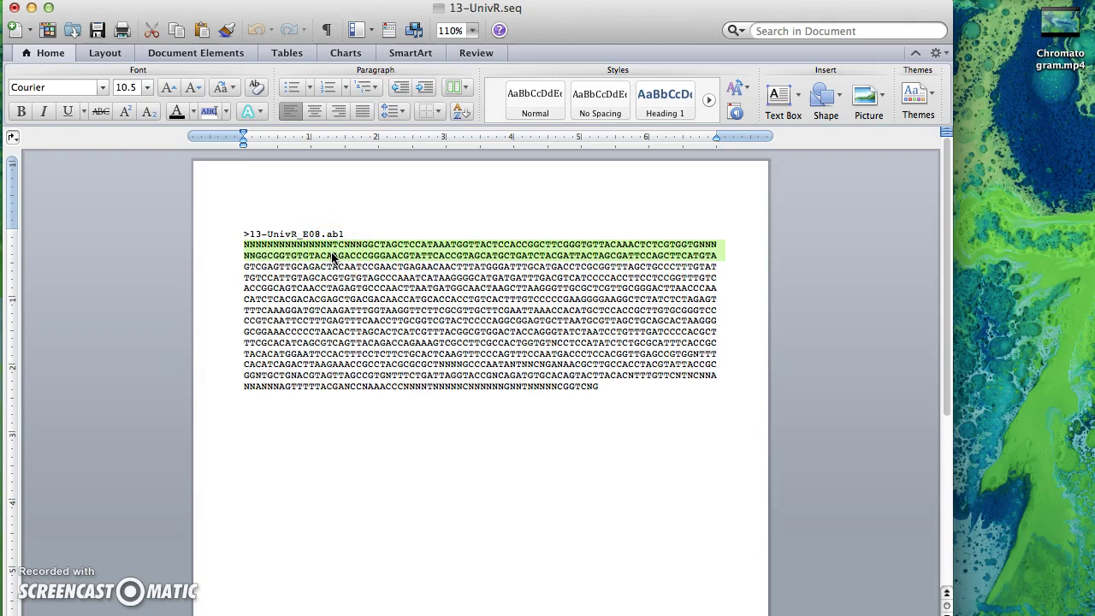
key("BackSpace")
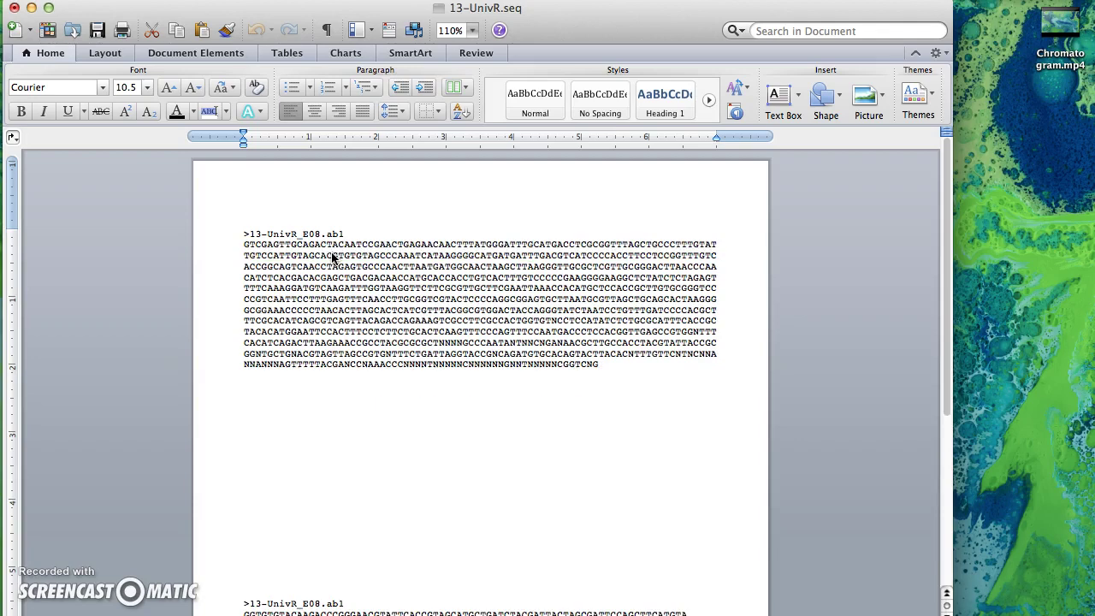
left_click(541, 397)
scroll(541, 396, "down", 3)
scroll(541, 396, "down", 3)
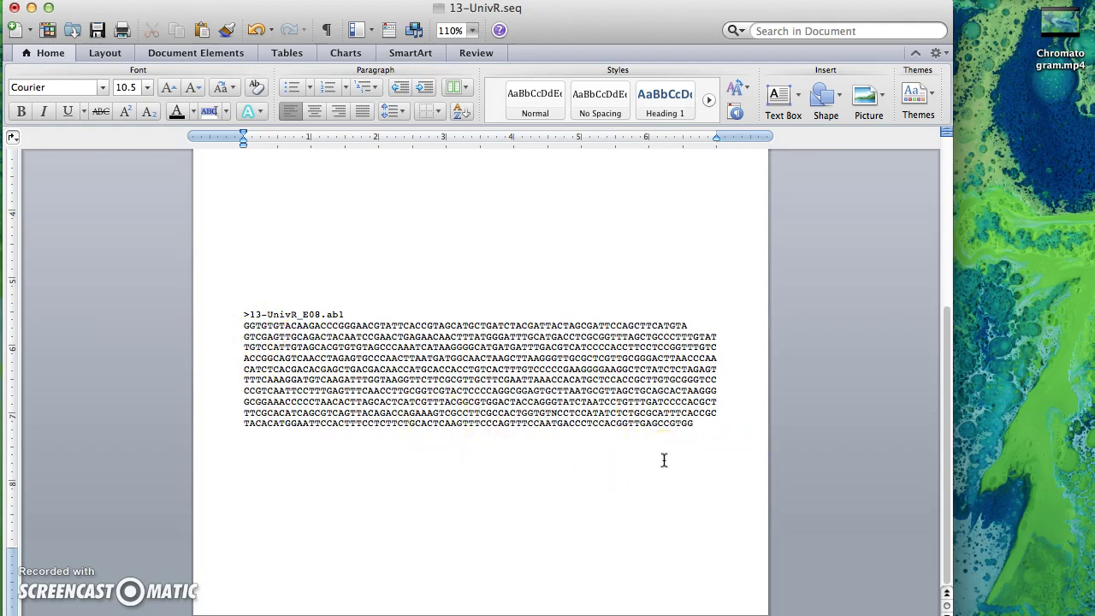
Copy the trimmed sequence with its >13-UnivR_E08.ab1 header, then go to the NCBI BLAST home page
left_click_drag(243, 314, 699, 424)
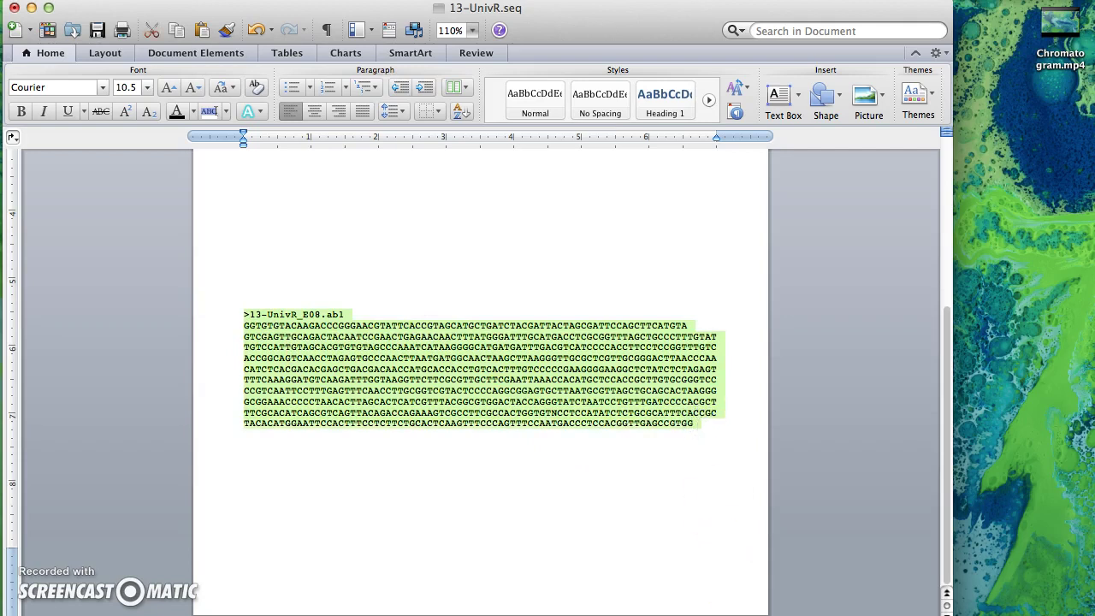
left_click(809, 610)
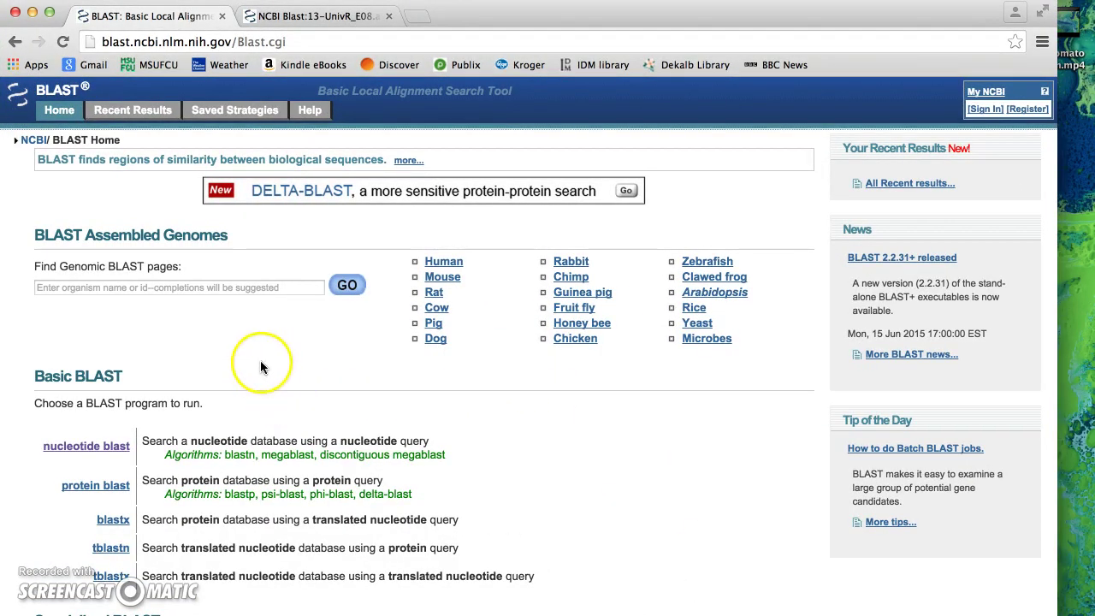
Paste the trimmed sequence into the nucleotide BLAST form and run megablast against nr/nt
left_click(65, 452)
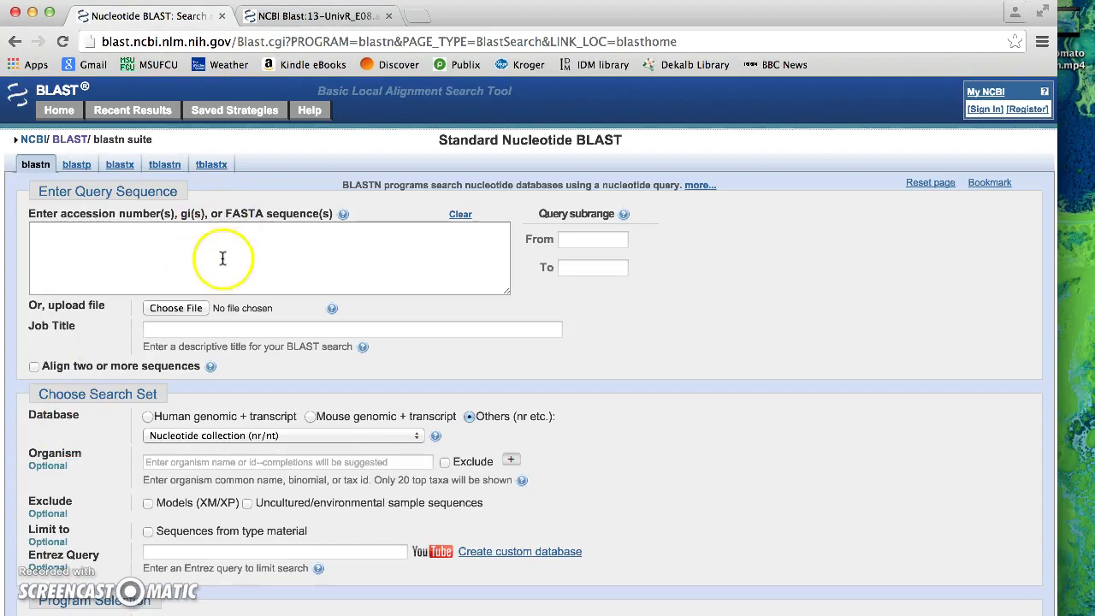
left_click(221, 262)
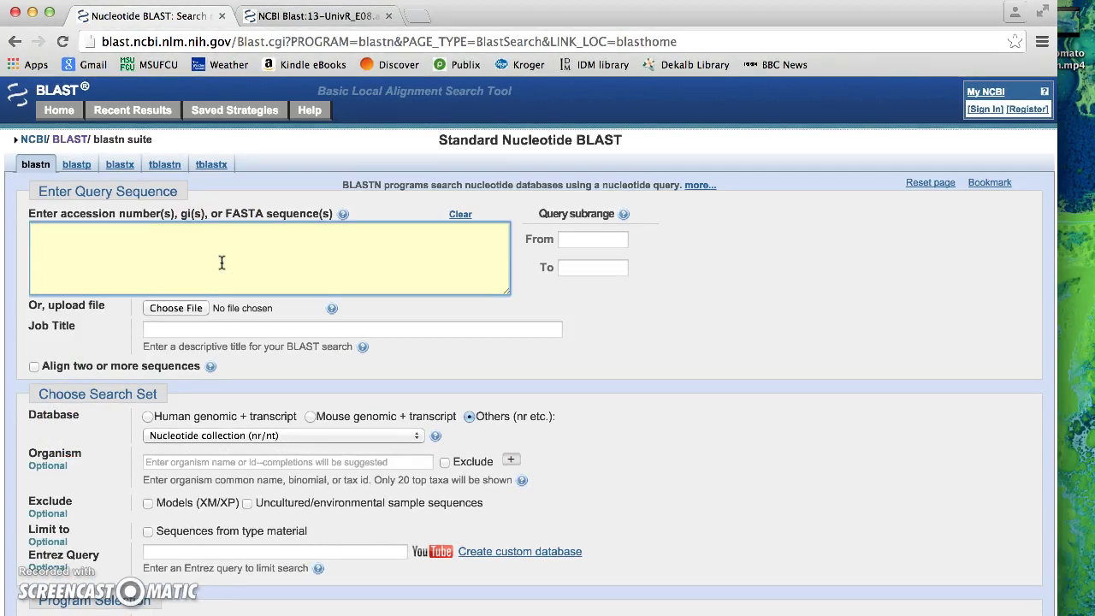
type("TTCGCACATCAGCGTCAGTTACAGACCAGAAAGTCGCCTTCGCCACTGGTGTNCCTCCATATCTCTGCGCATTTCACCGC TACACATGGAATTCCACTTTCCTCTTCTGCACTCAAGTTTCCCAGTTTCCAATGACCCTCCACGGTTGAGCCGTGG")
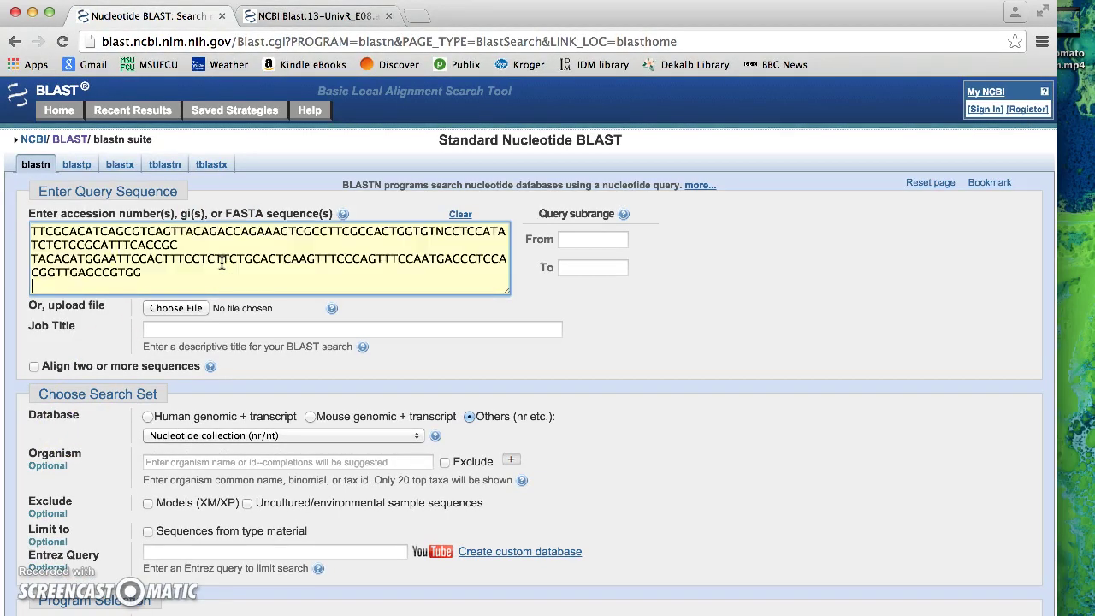
left_click(222, 282)
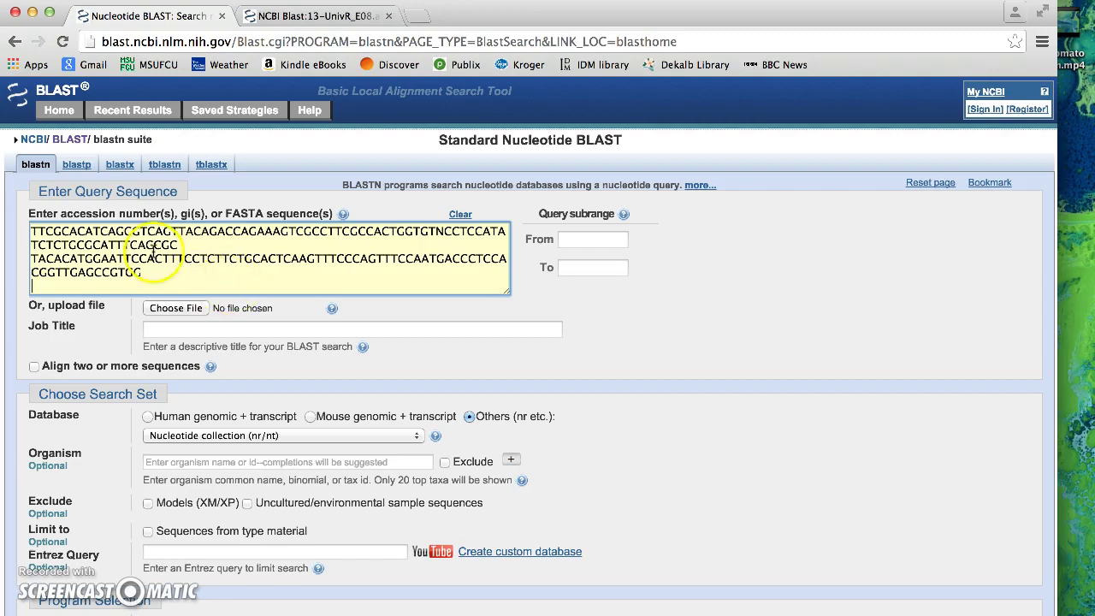
key("super+v")
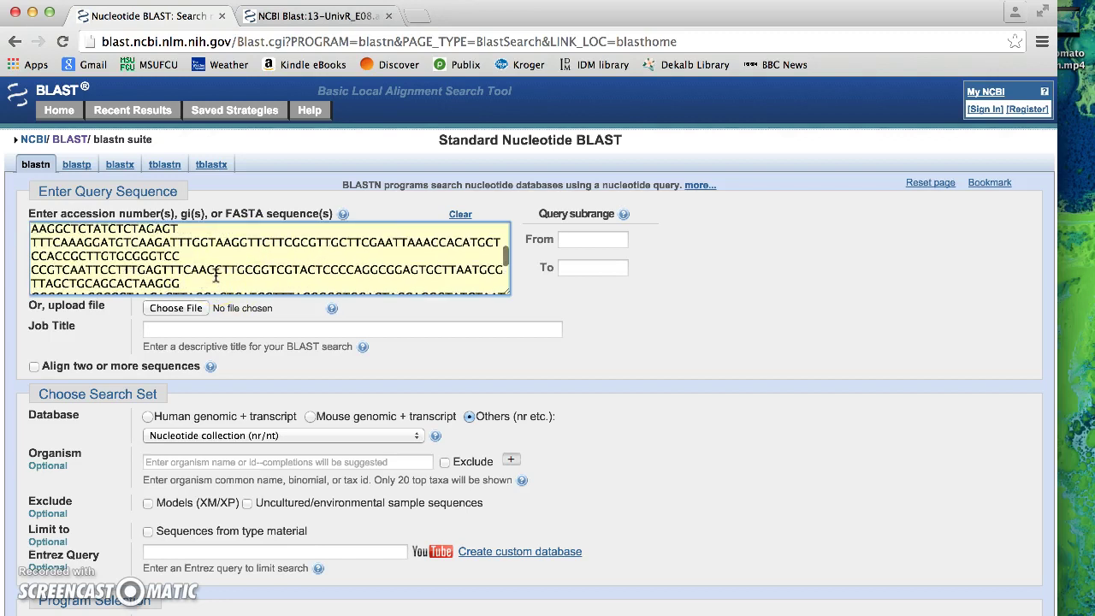
key("super+z")
left_click(171, 237)
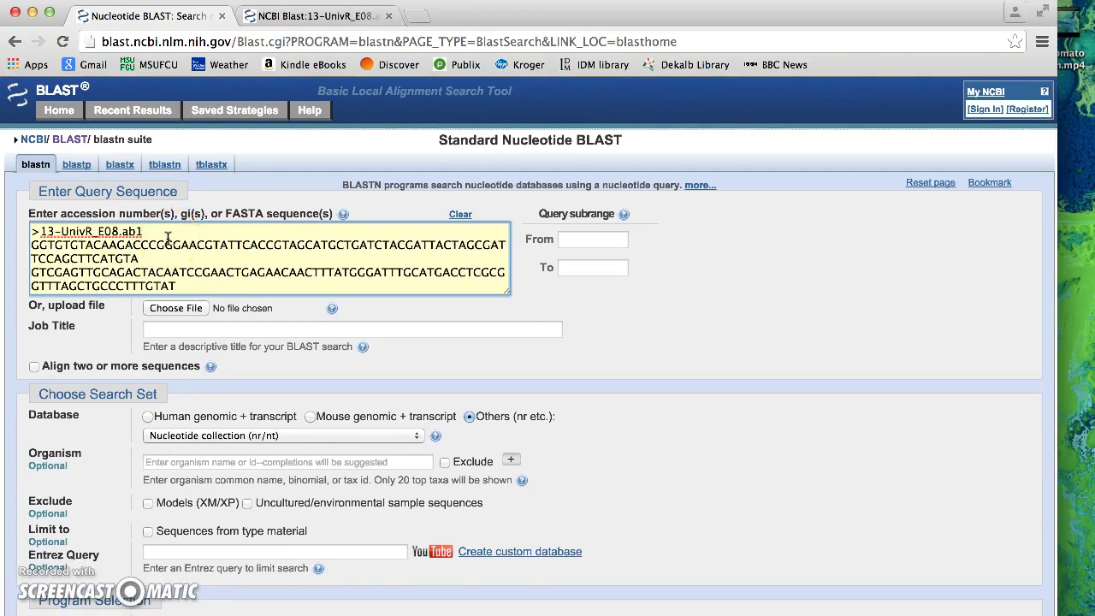
left_click(151, 252)
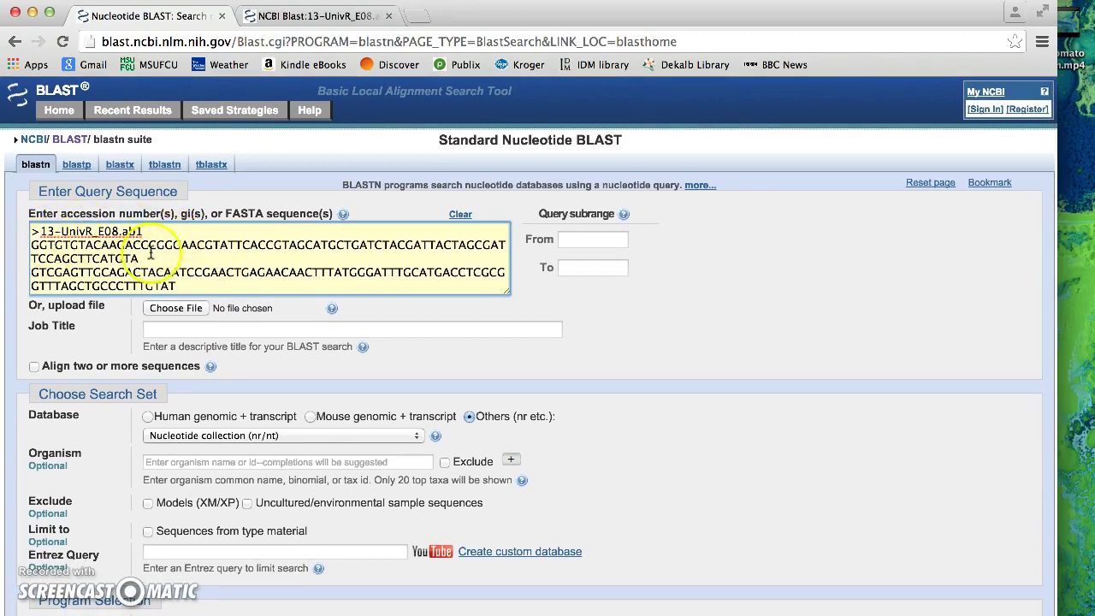
scroll(603, 284, "down", 5)
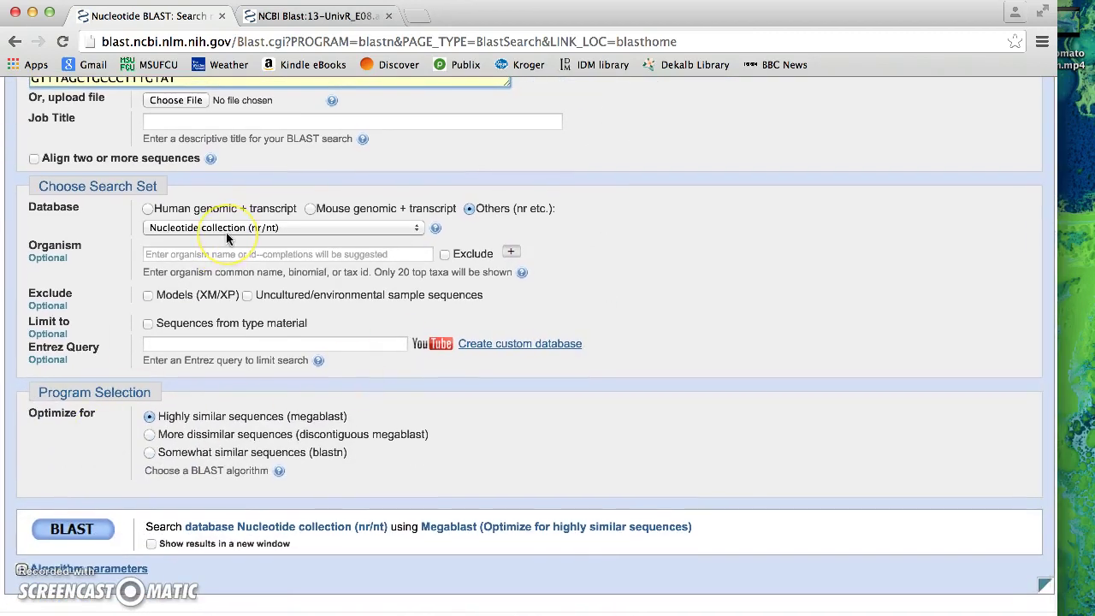
left_click(72, 528)
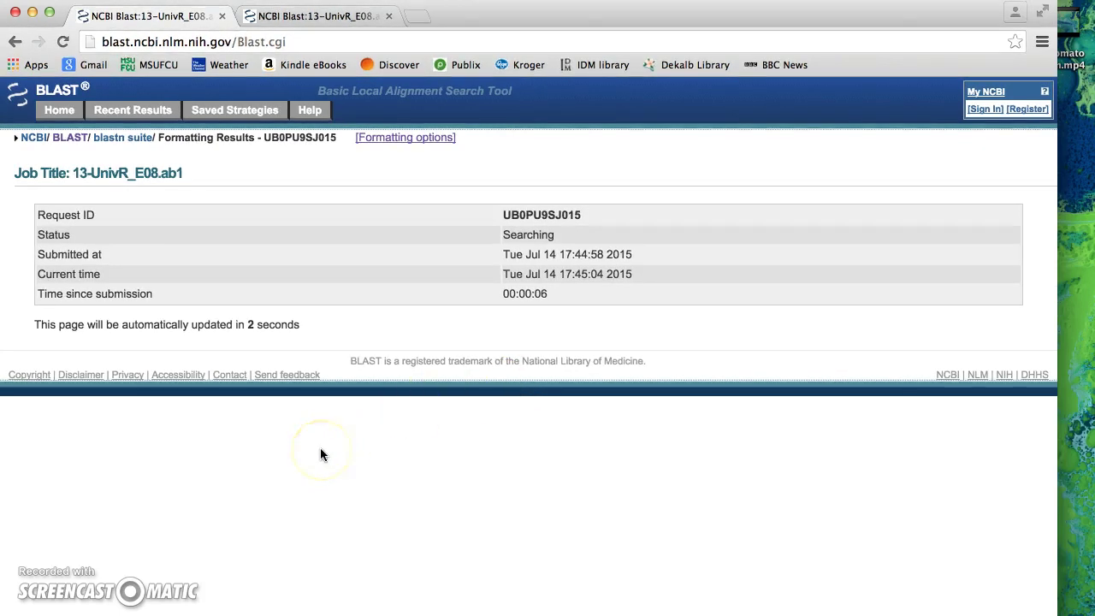
Go to the finished results tab and scroll past the Graphic Summary to the Descriptions table
left_click(289, 22)
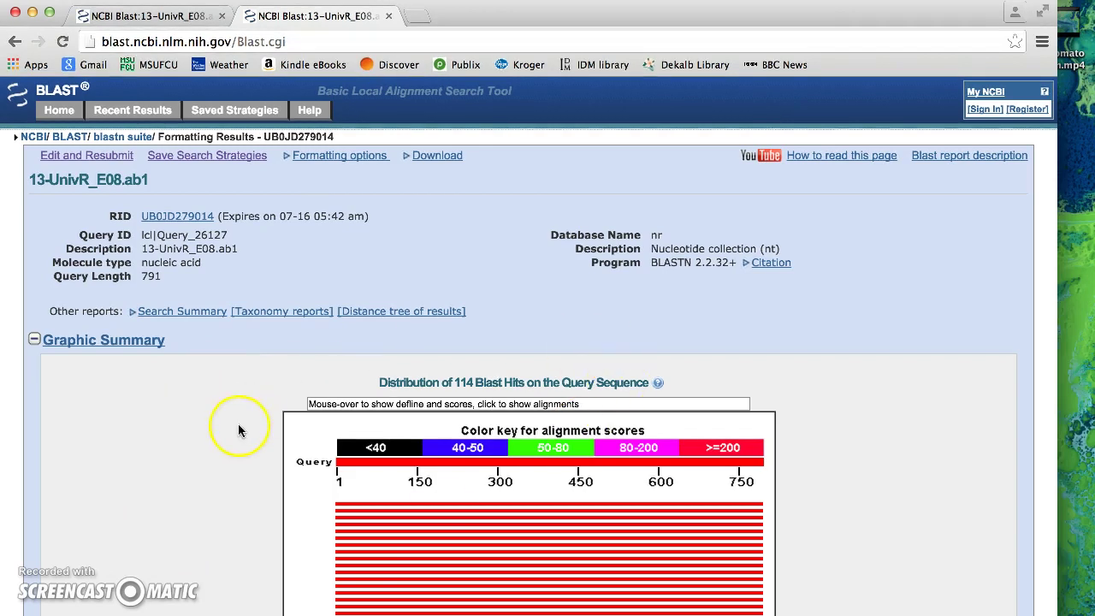
scroll(242, 428, "down", 3)
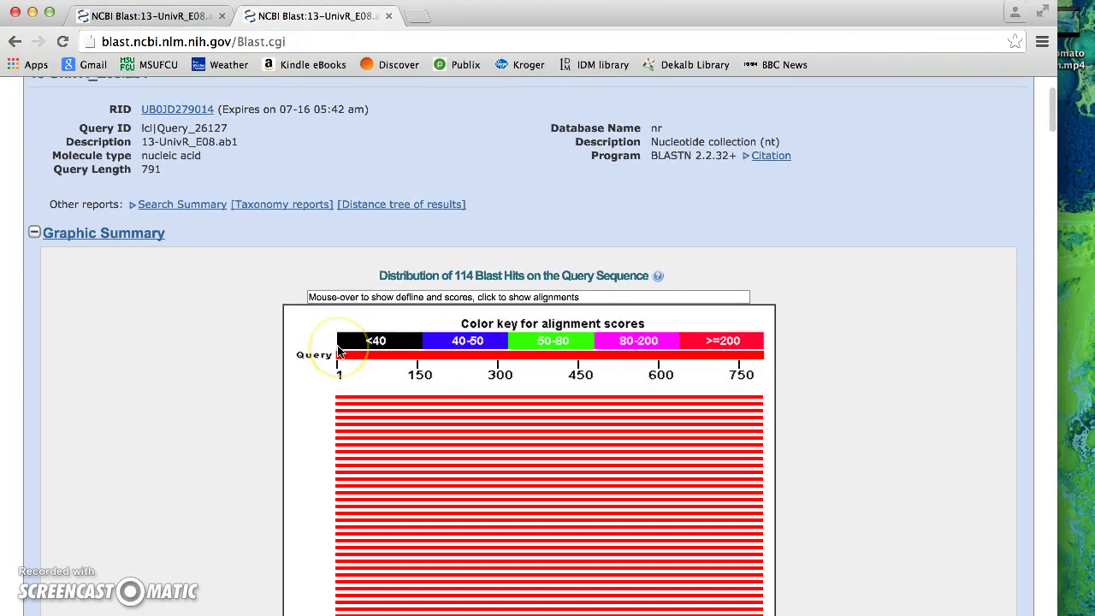
scroll(339, 354, "down", 1)
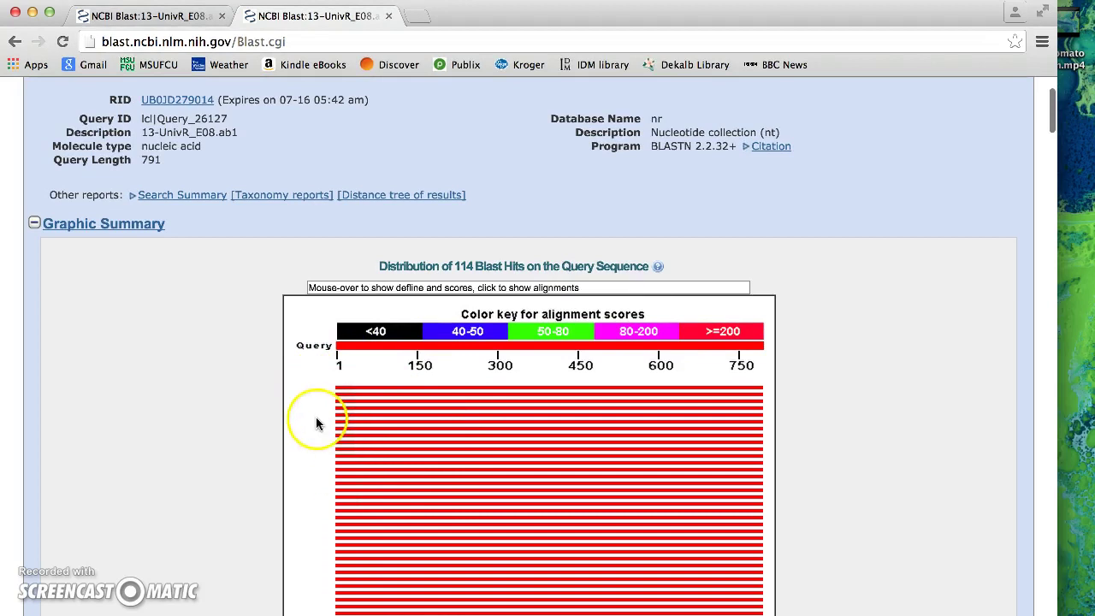
scroll(315, 420, "down", 4)
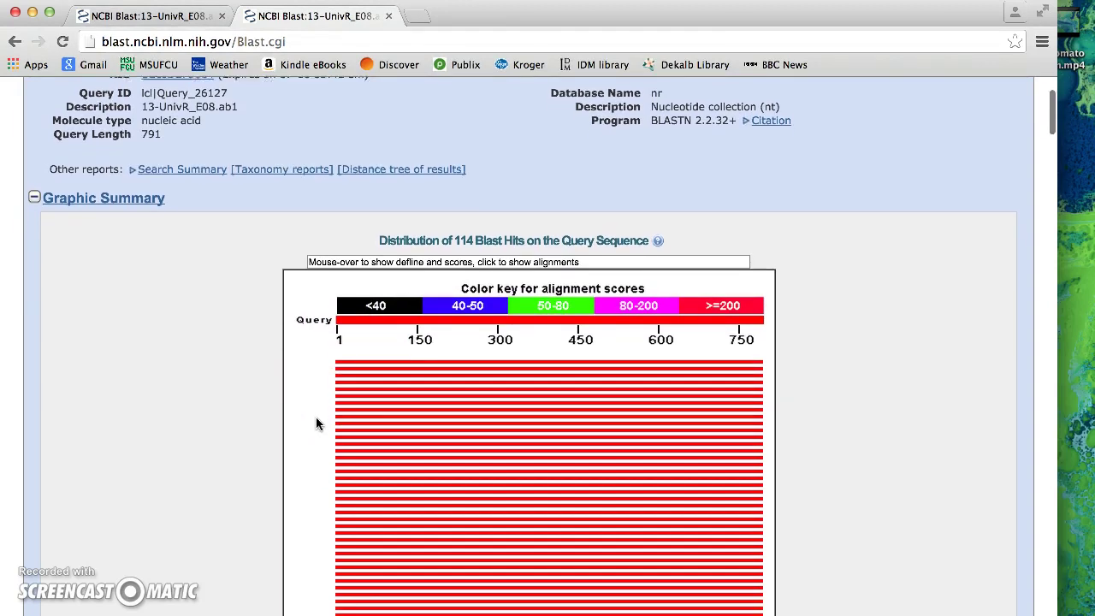
scroll(315, 419, "down", 10)
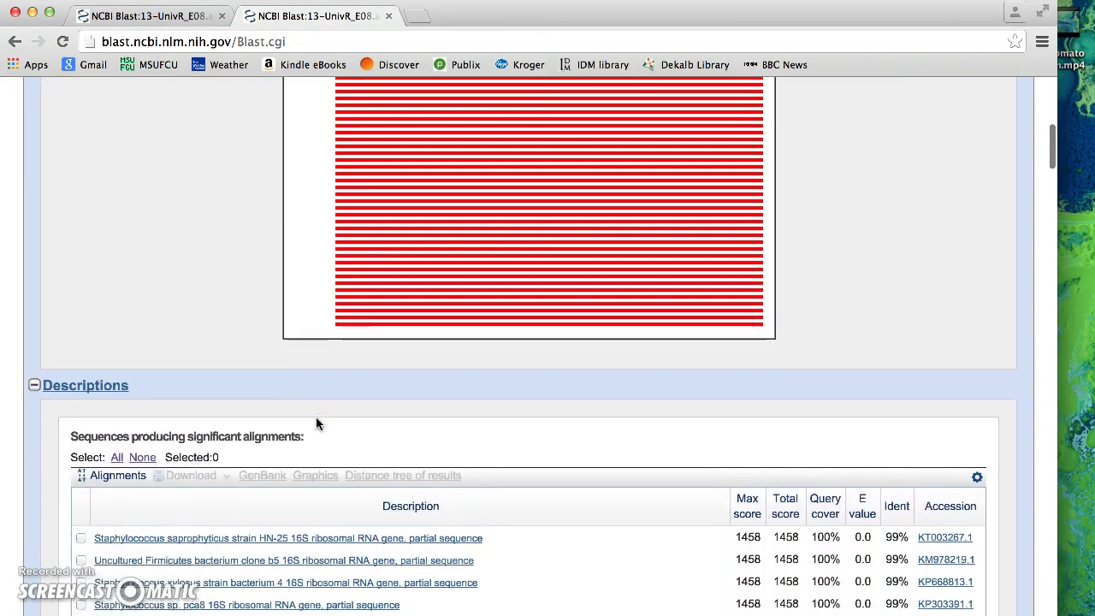
Review the Staphylococcus saprophyticus HN-25 and xylosus hits, each scoring 1458 at 99% identity
scroll(316, 419, "down", 7)
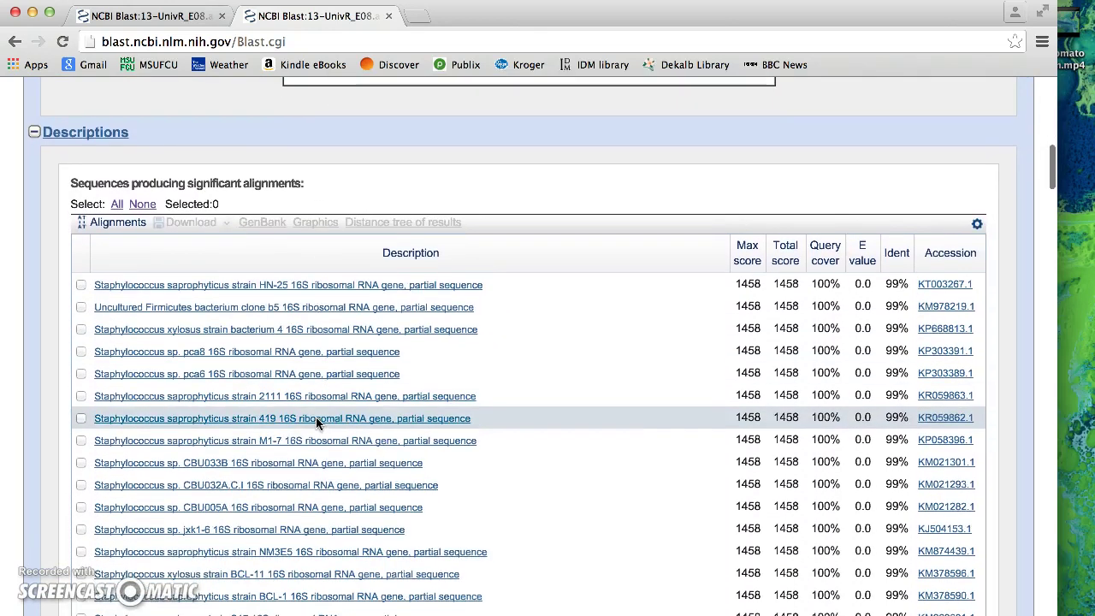
scroll(316, 419, "down", 2)
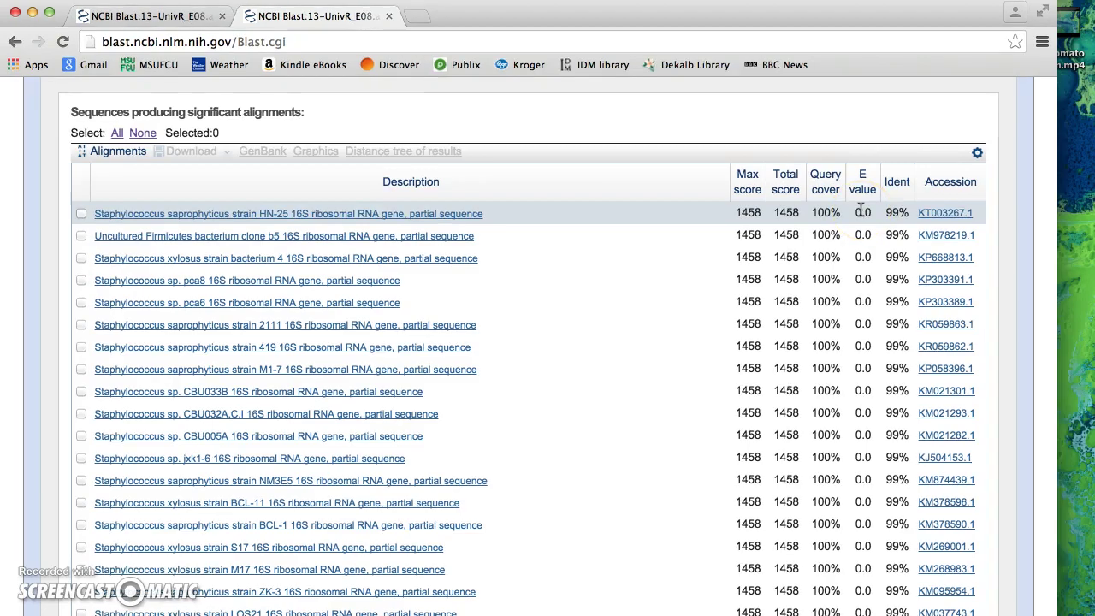
scroll(861, 209, "down", 15)
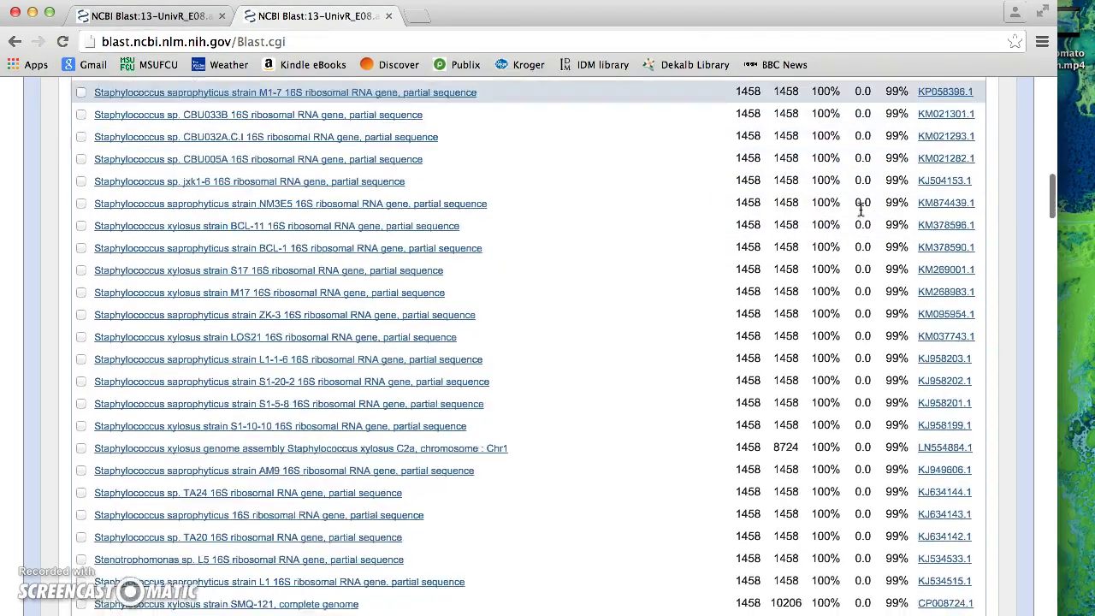
scroll(860, 210, "down", 8)
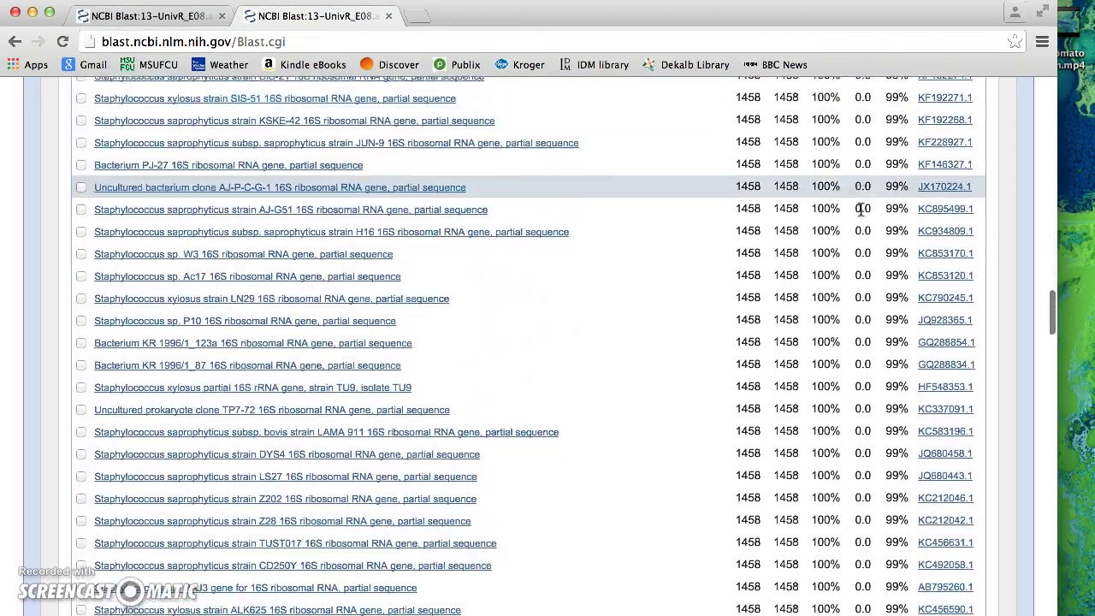
scroll(858, 167, "down", 15)
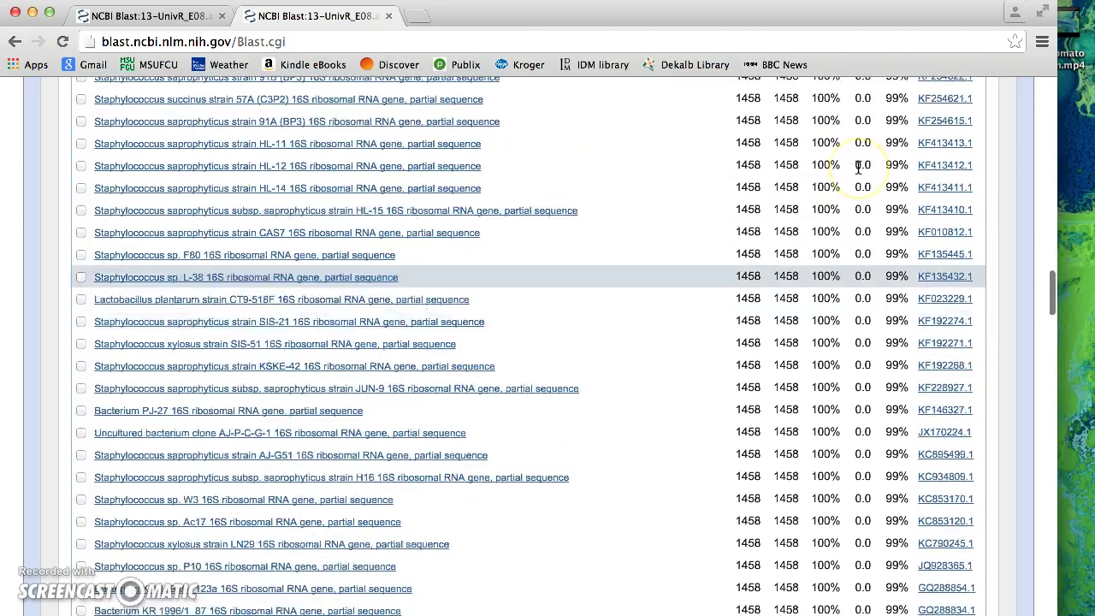
scroll(858, 167, "up", 11)
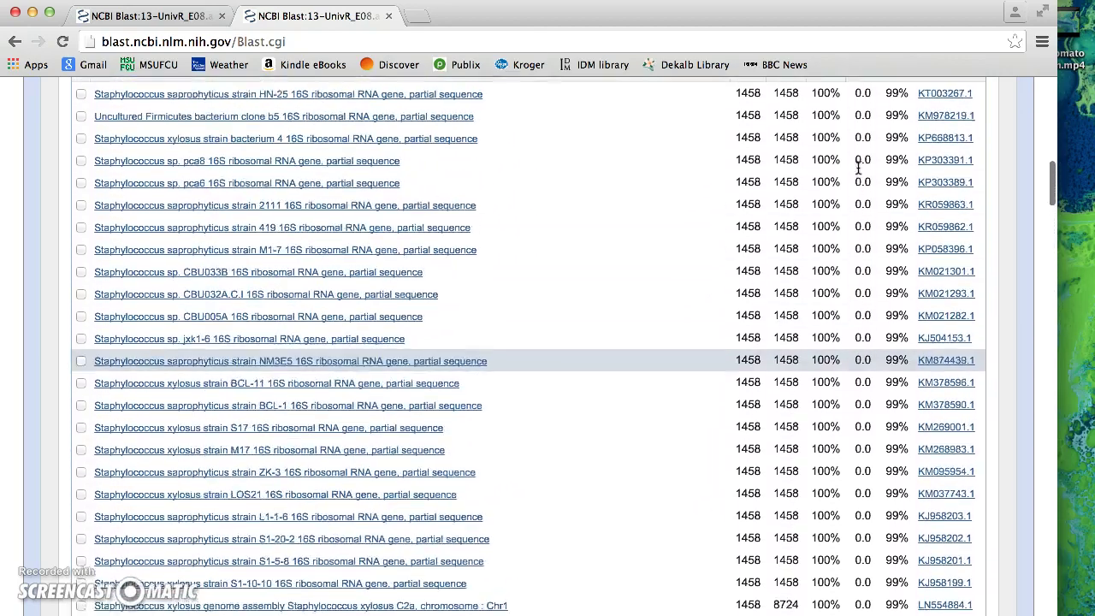
left_click(305, 243)
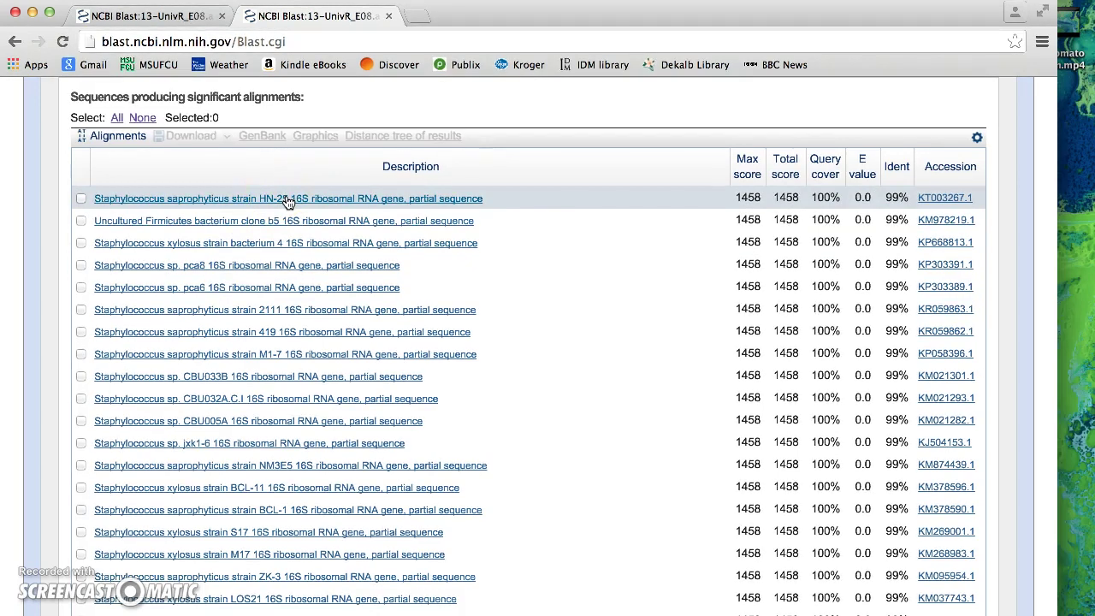
left_click(288, 202)
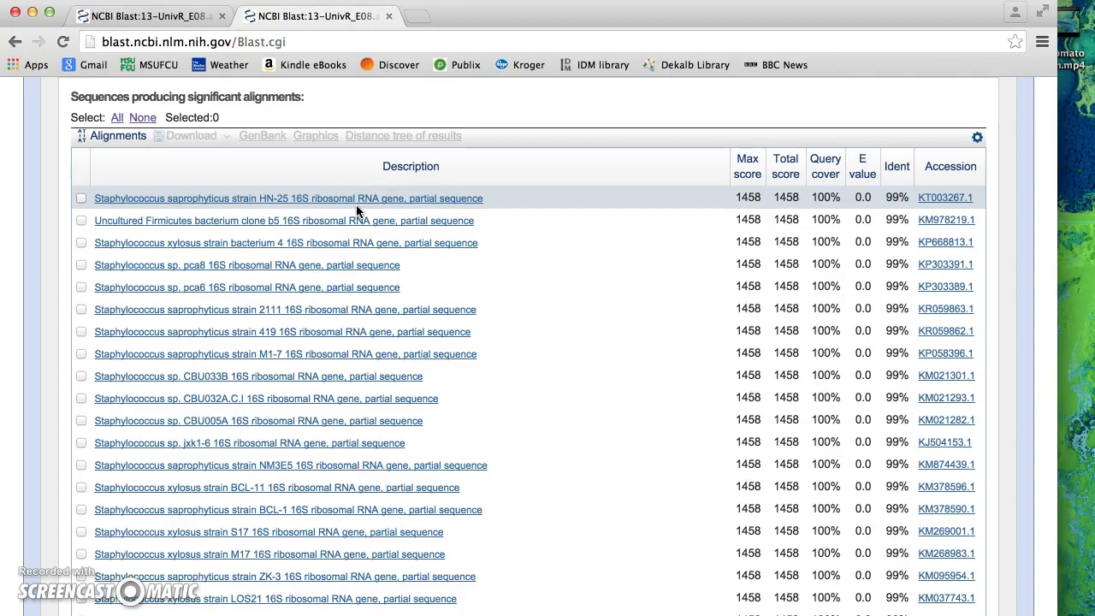
left_click(532, 189)
Check the HN-25 alignment's 790/791 identities with no gaps, then return to the report header
scroll(531, 188, "down", 10)
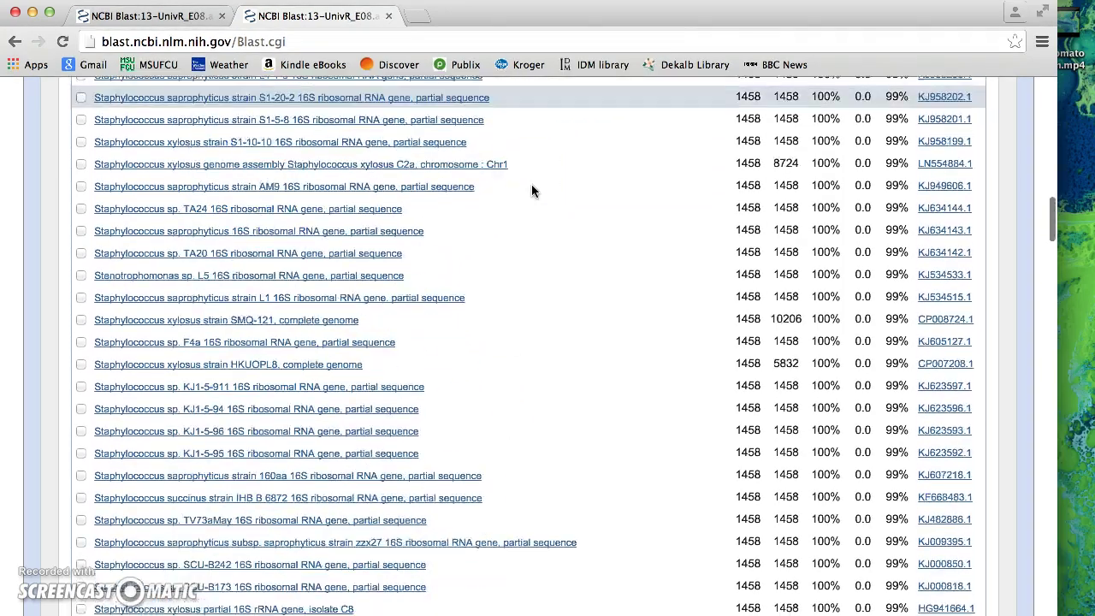
scroll(531, 188, "down", 20)
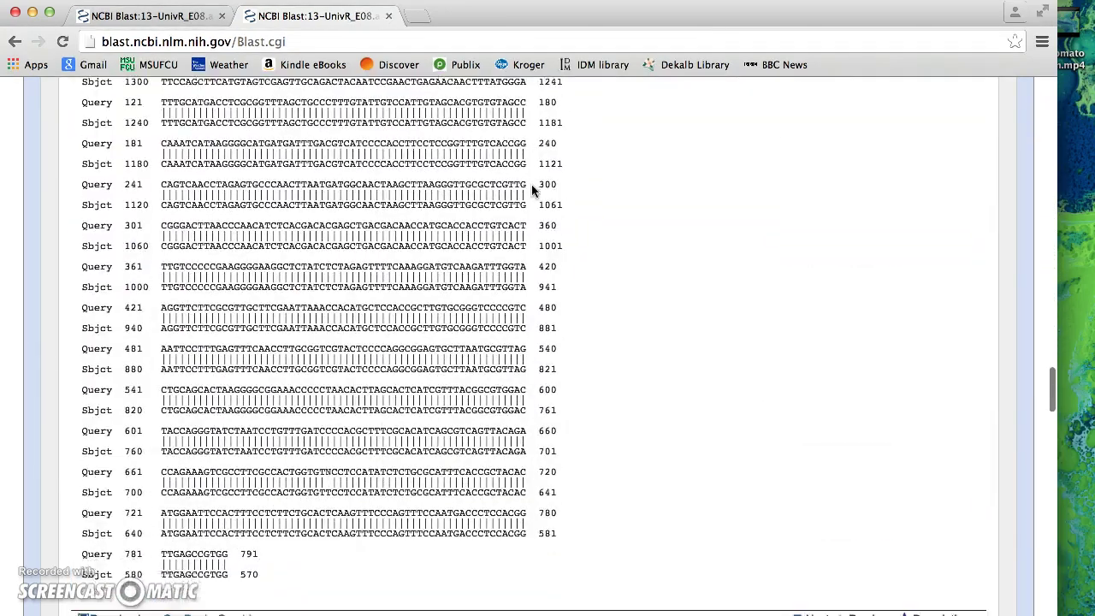
scroll(531, 185, "up", 3)
left_click(316, 175)
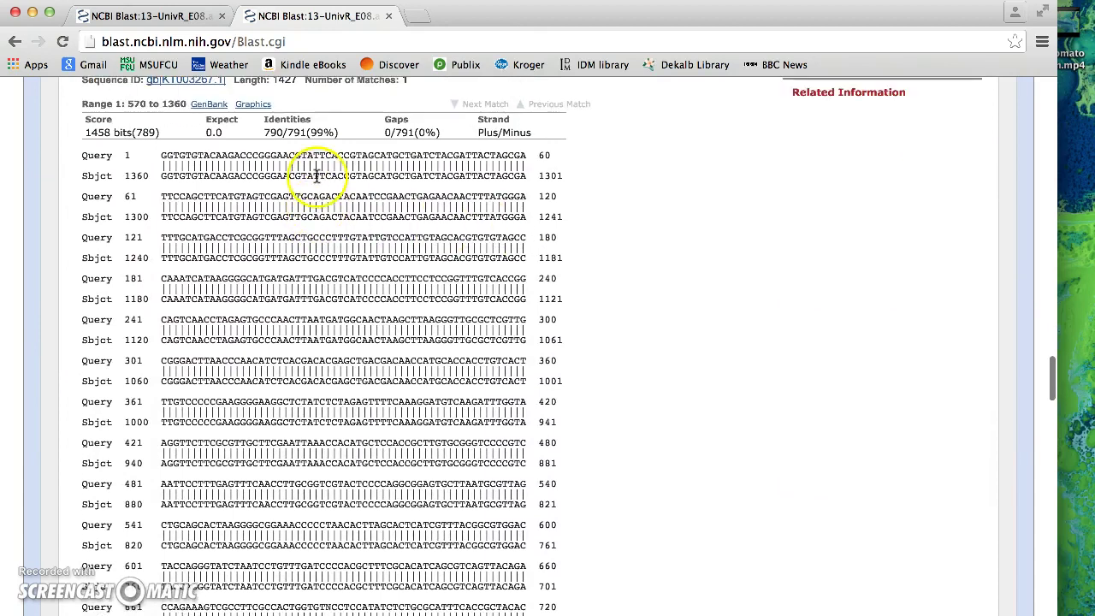
scroll(210, 193, "up", 3)
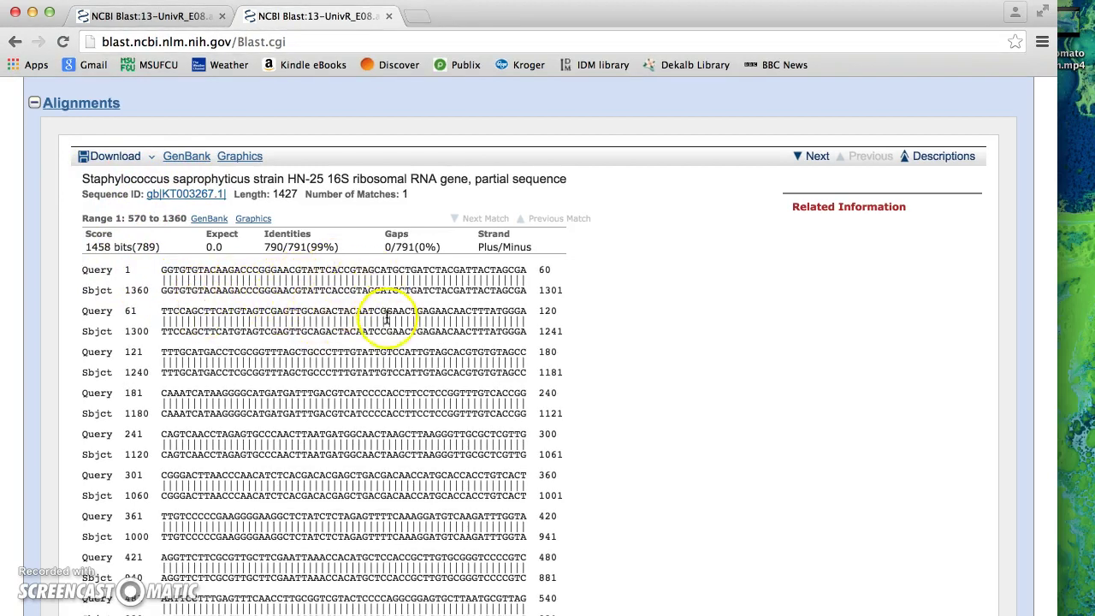
scroll(402, 432, "down", 5)
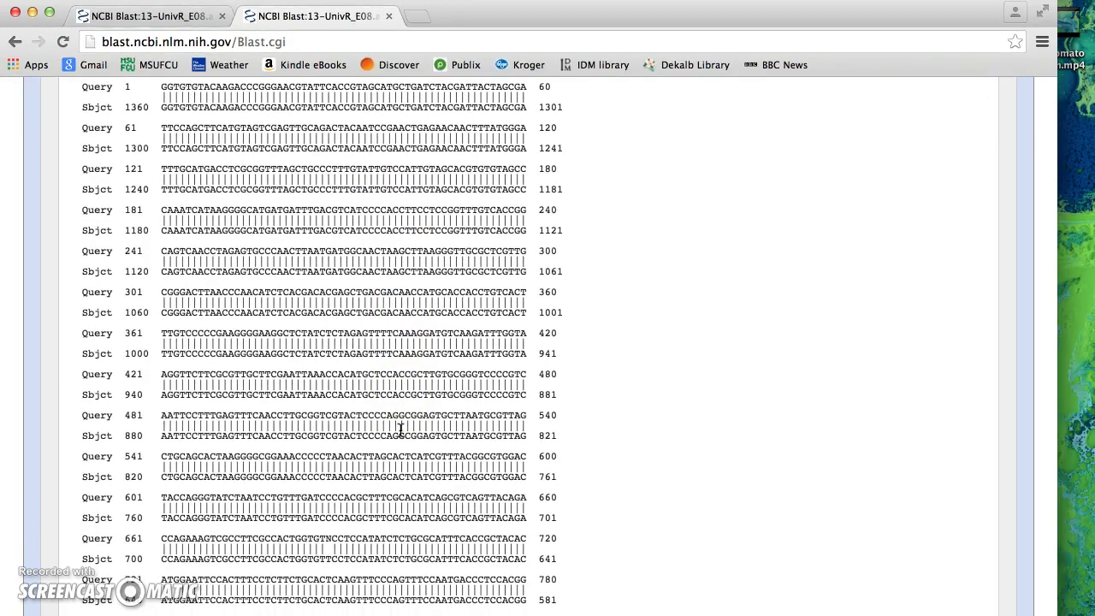
scroll(400, 428, "up", 20)
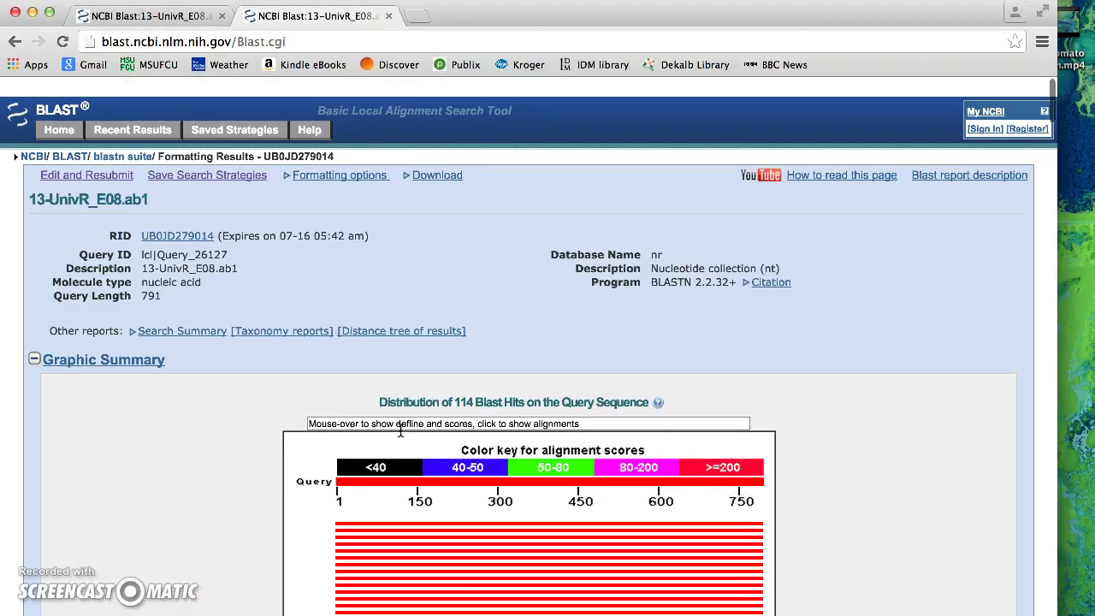
Open the Taxonomy reports showing Staphylococcus saprophyticus (33 hits) and xylosus (29 hits)
left_click(278, 312)
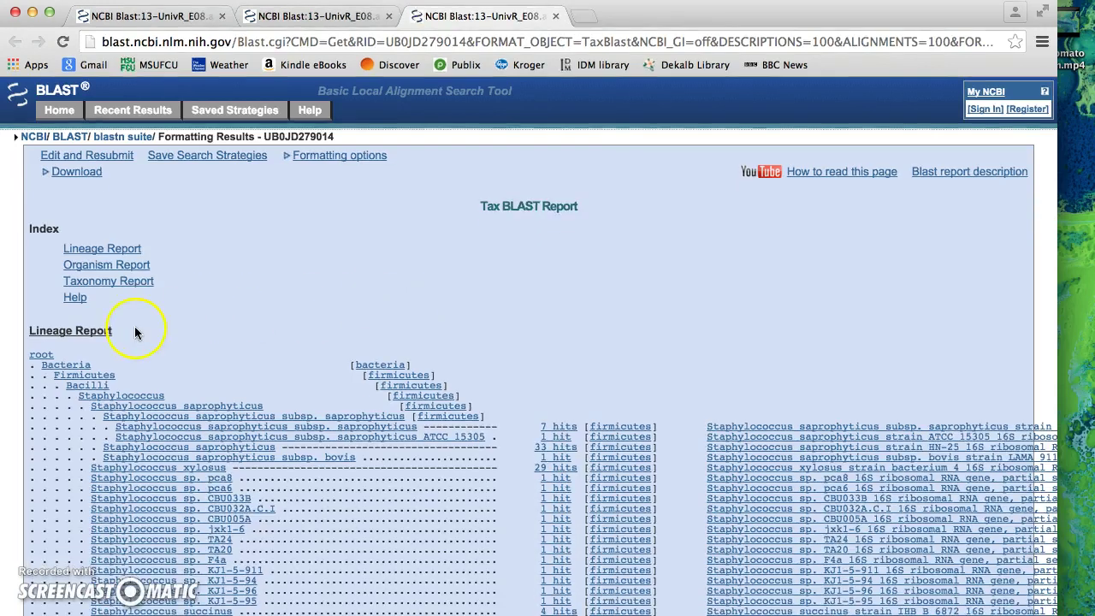
left_click(127, 402)
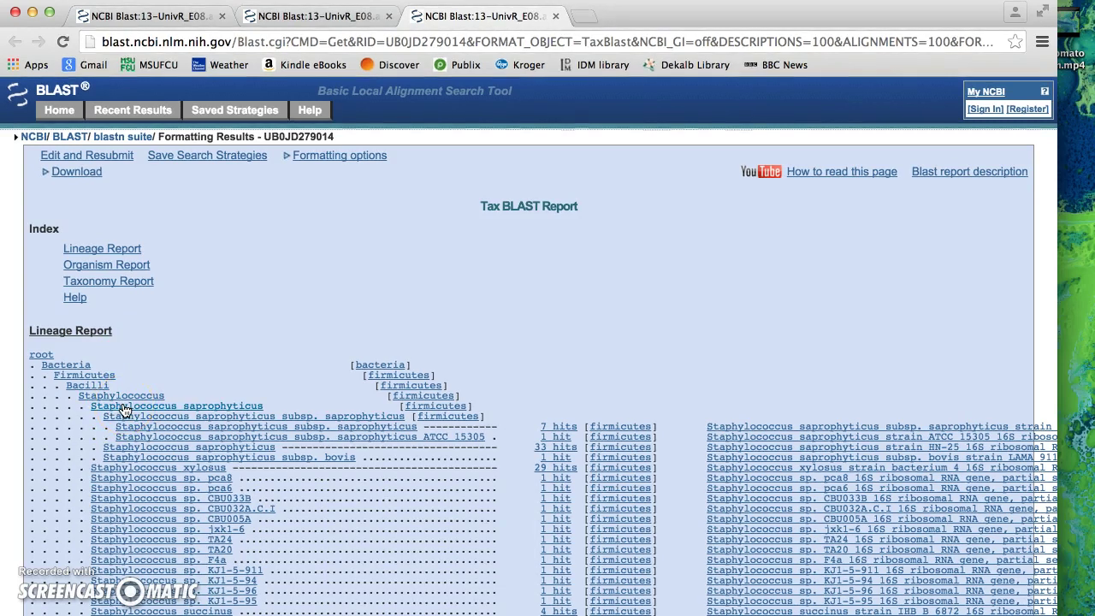